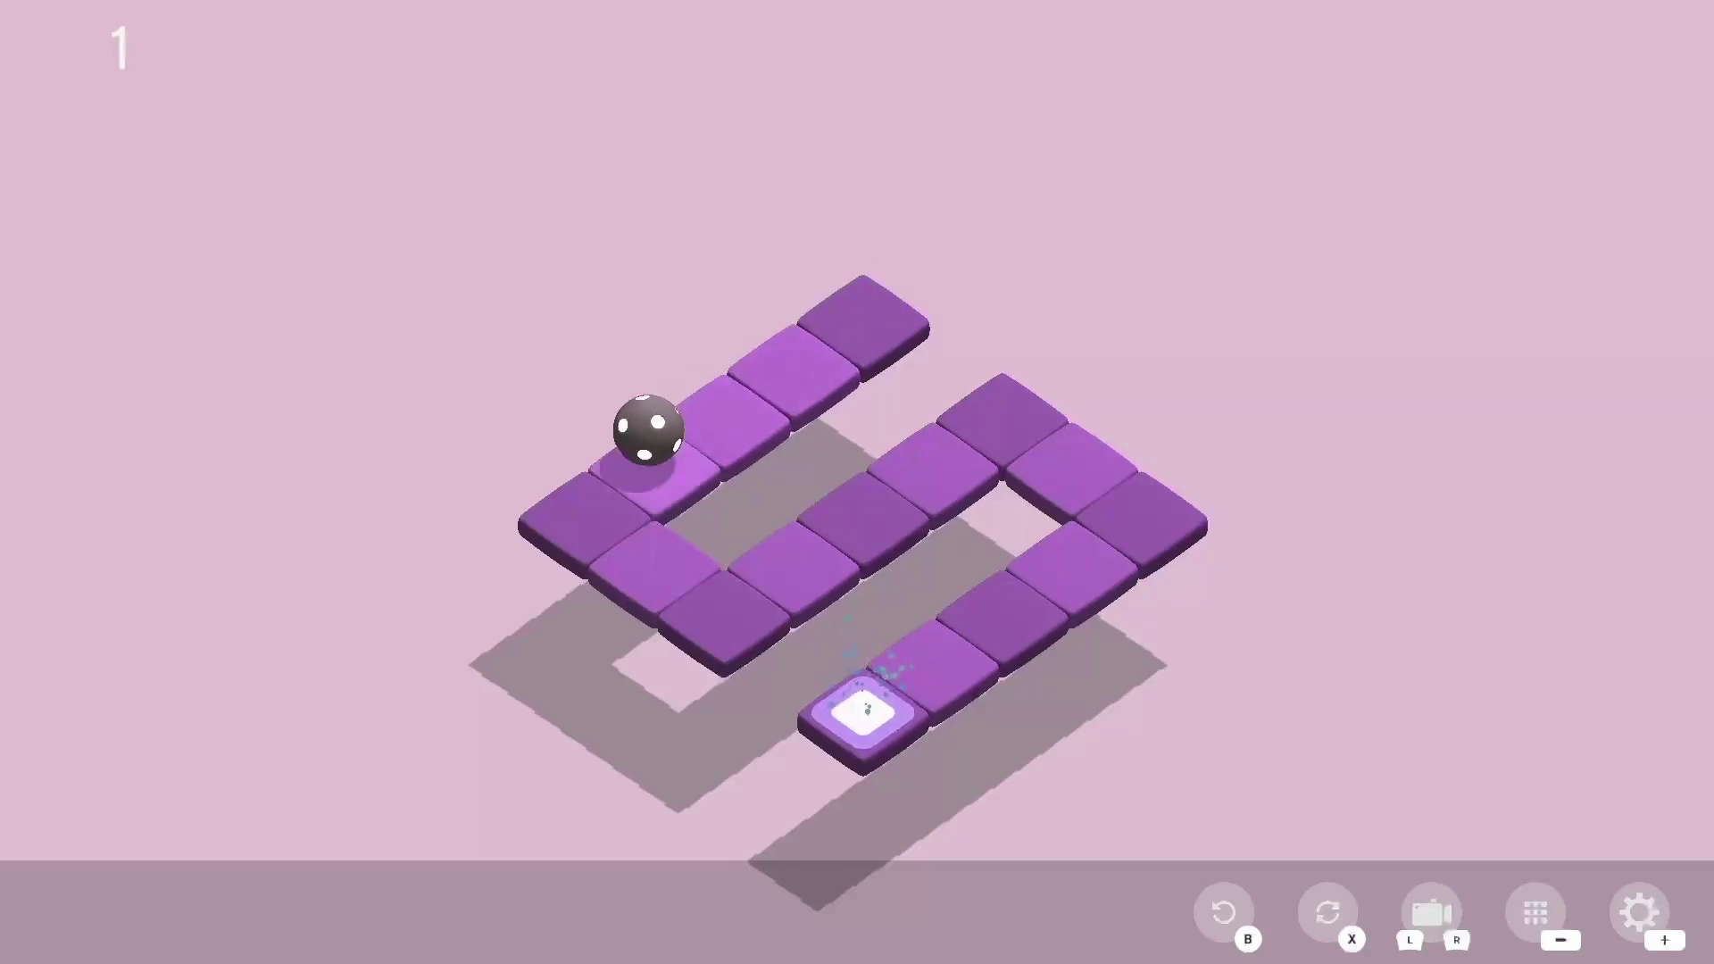
- Roll the ball down the winding level 1 path onto the glowing goal tile
key(Down)
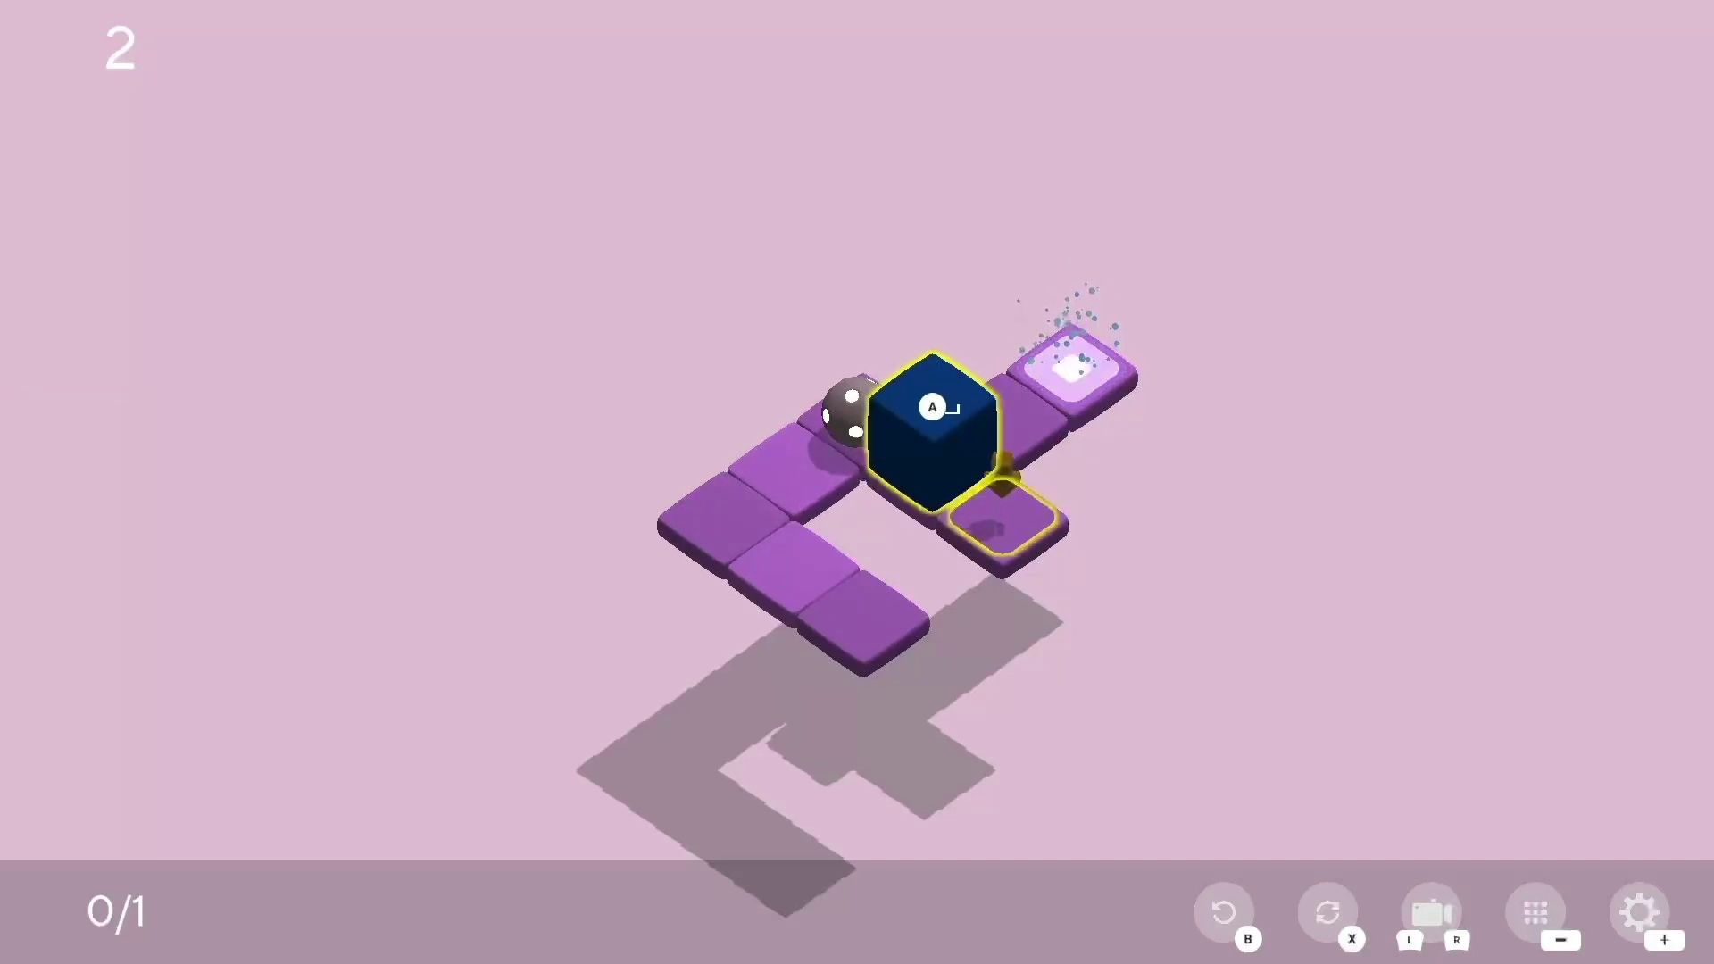
- Slide the navy cube onto the yellow-outlined target tile in level 2
key(space)
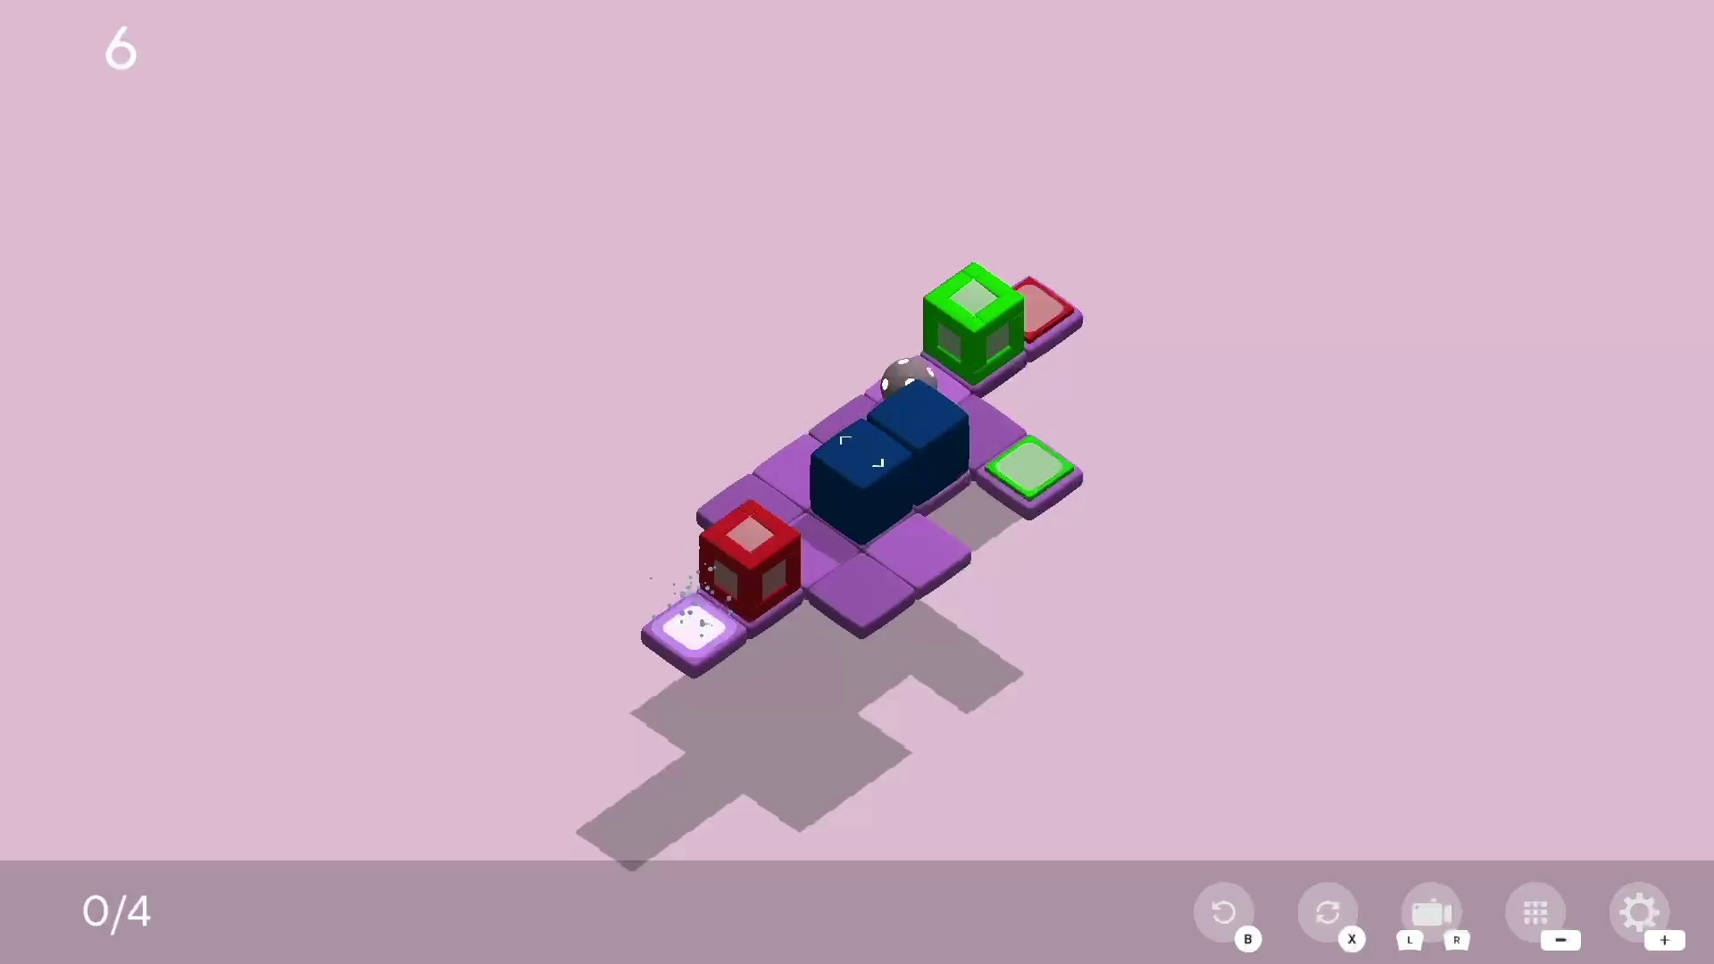
- Push the navy boxes toward targets: left up-left, right up-right twice, then left up-right
key(Return)
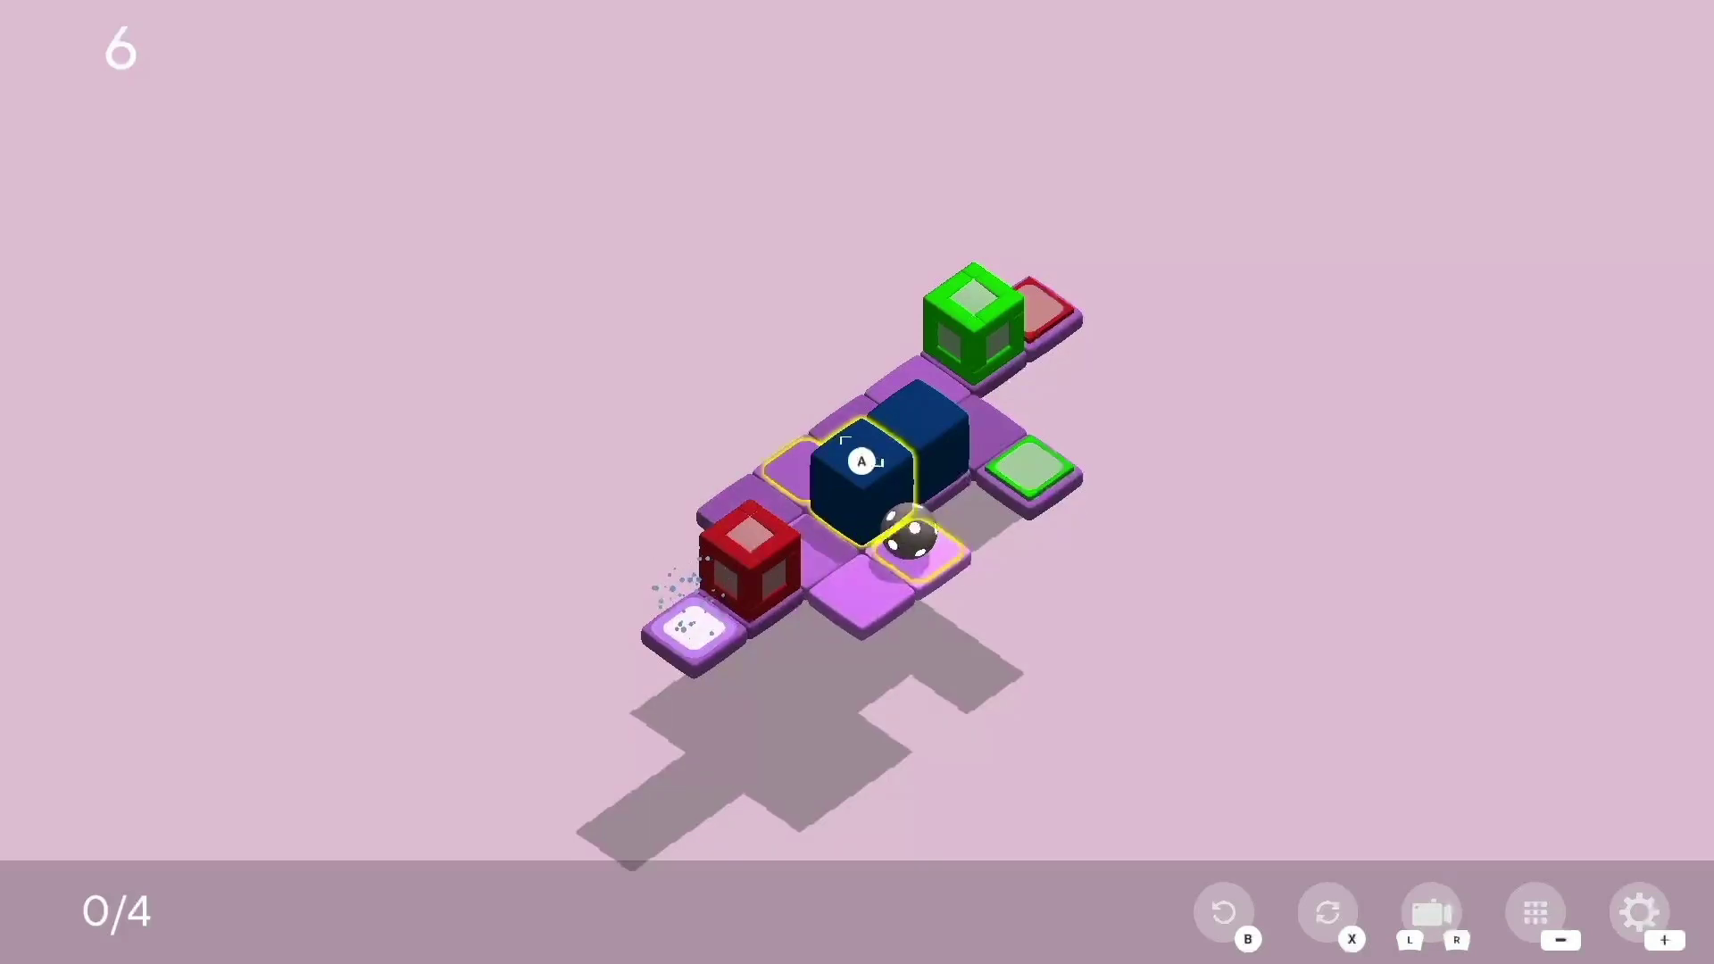
key(Right)
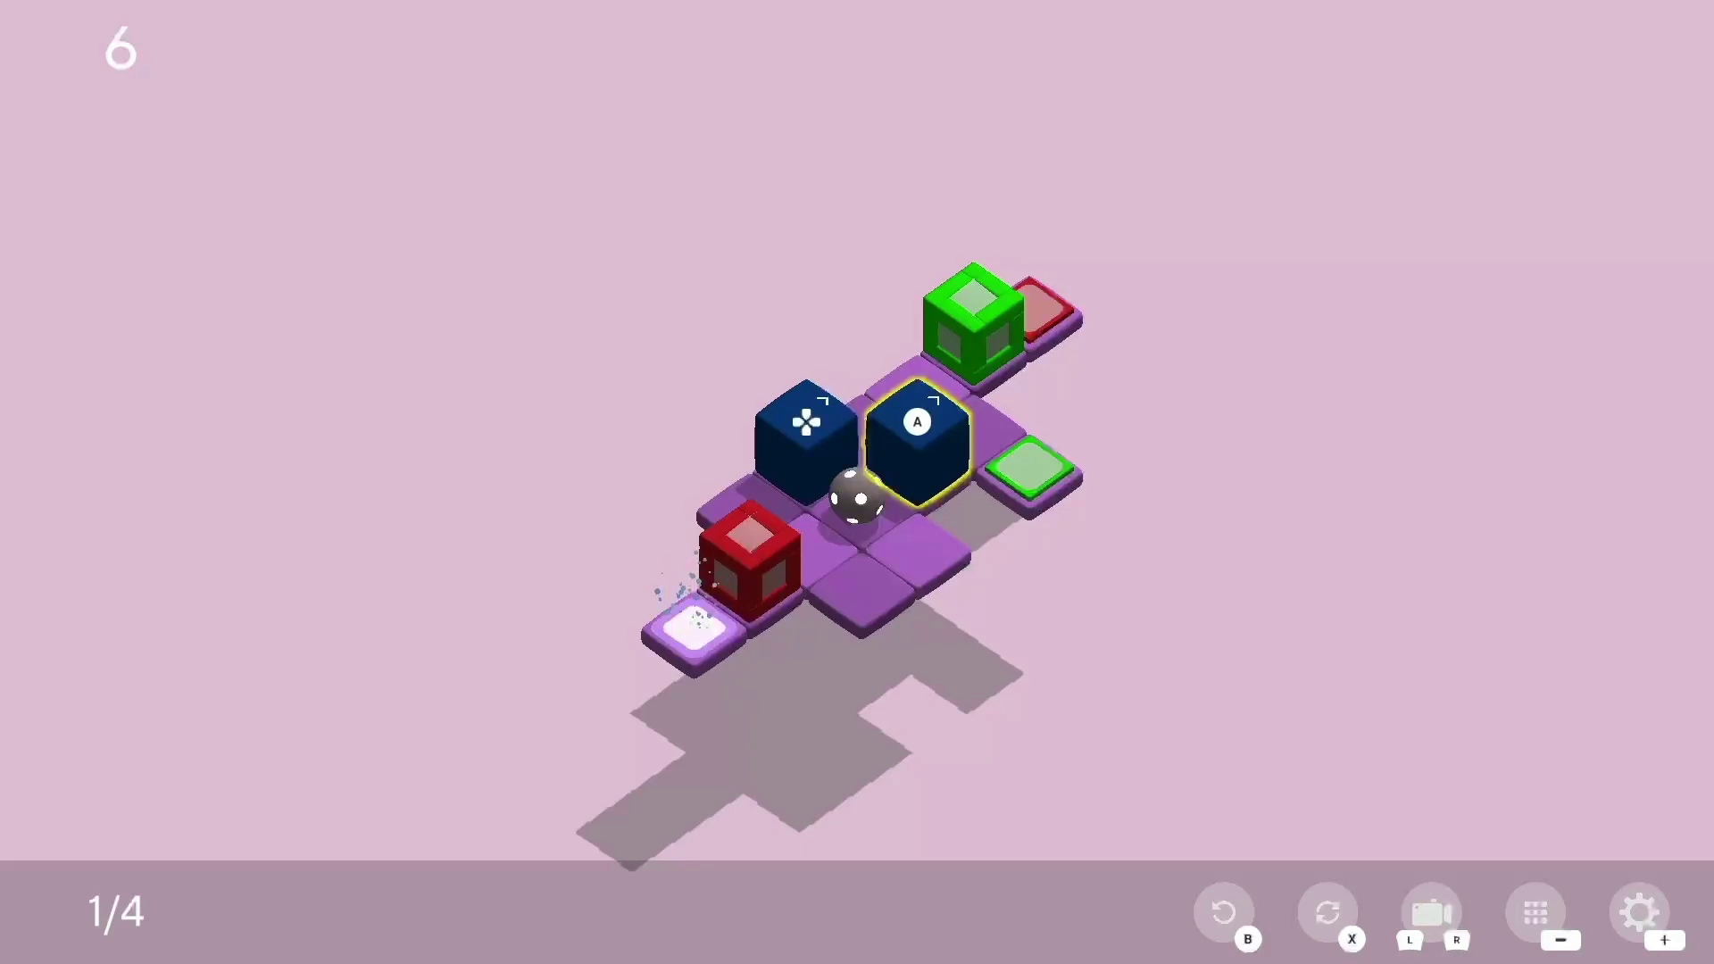
key(Up)
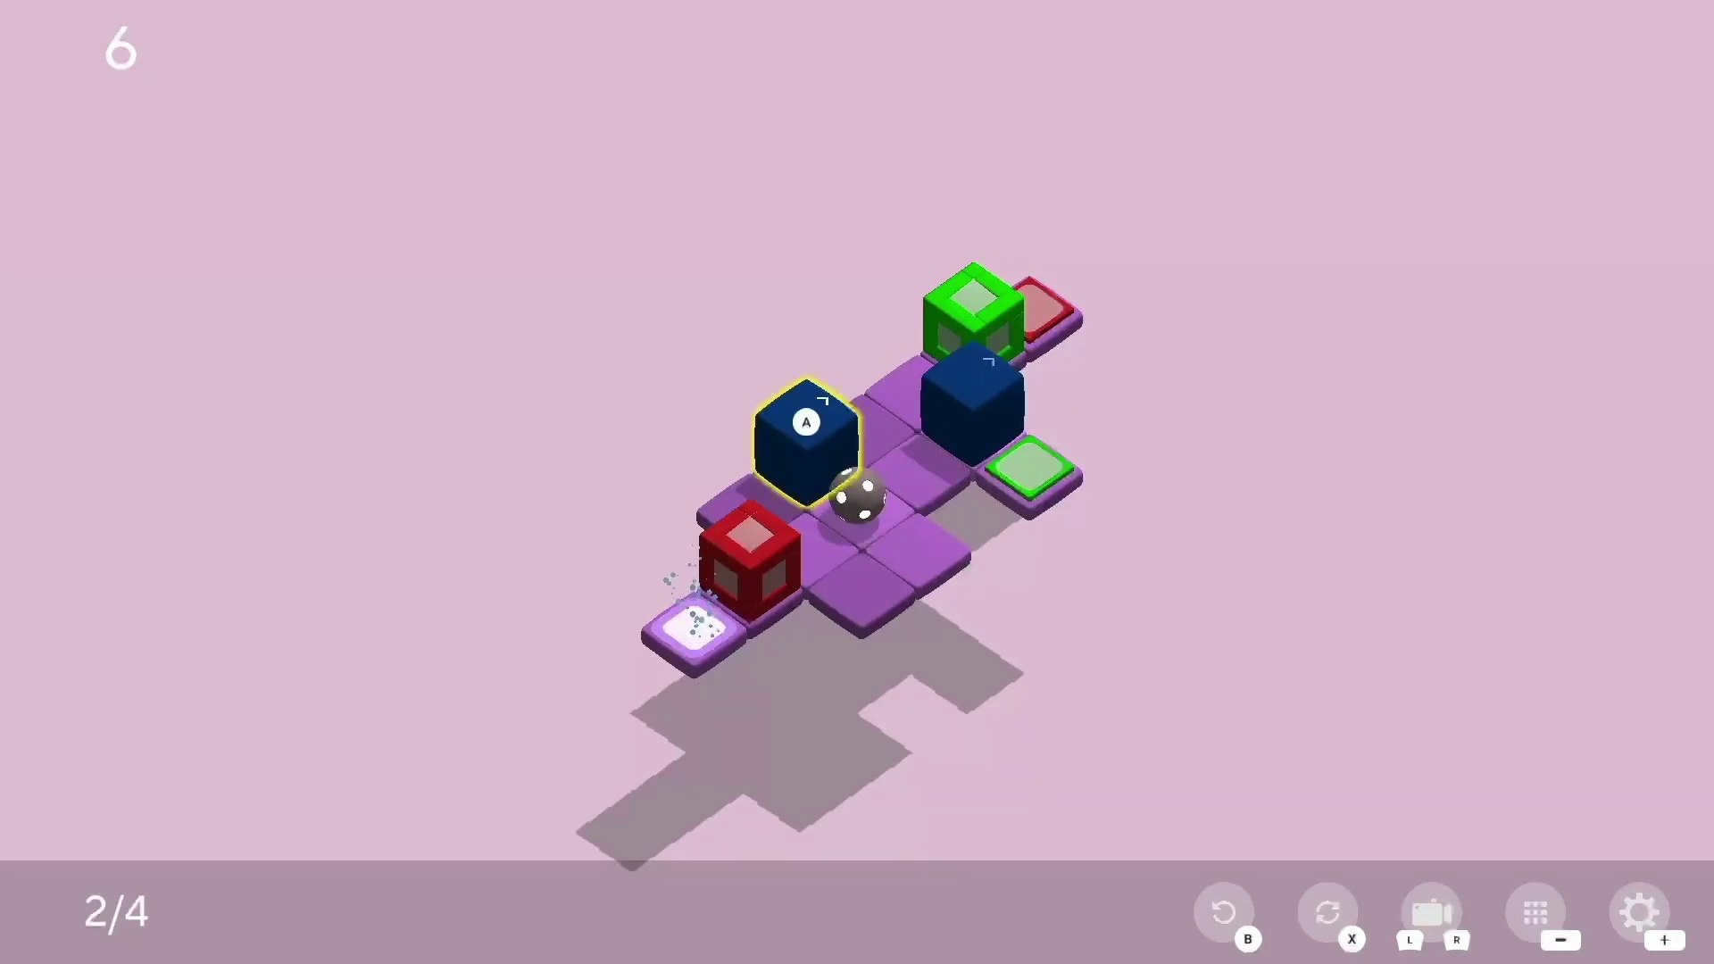
key(Right)
key(Right)
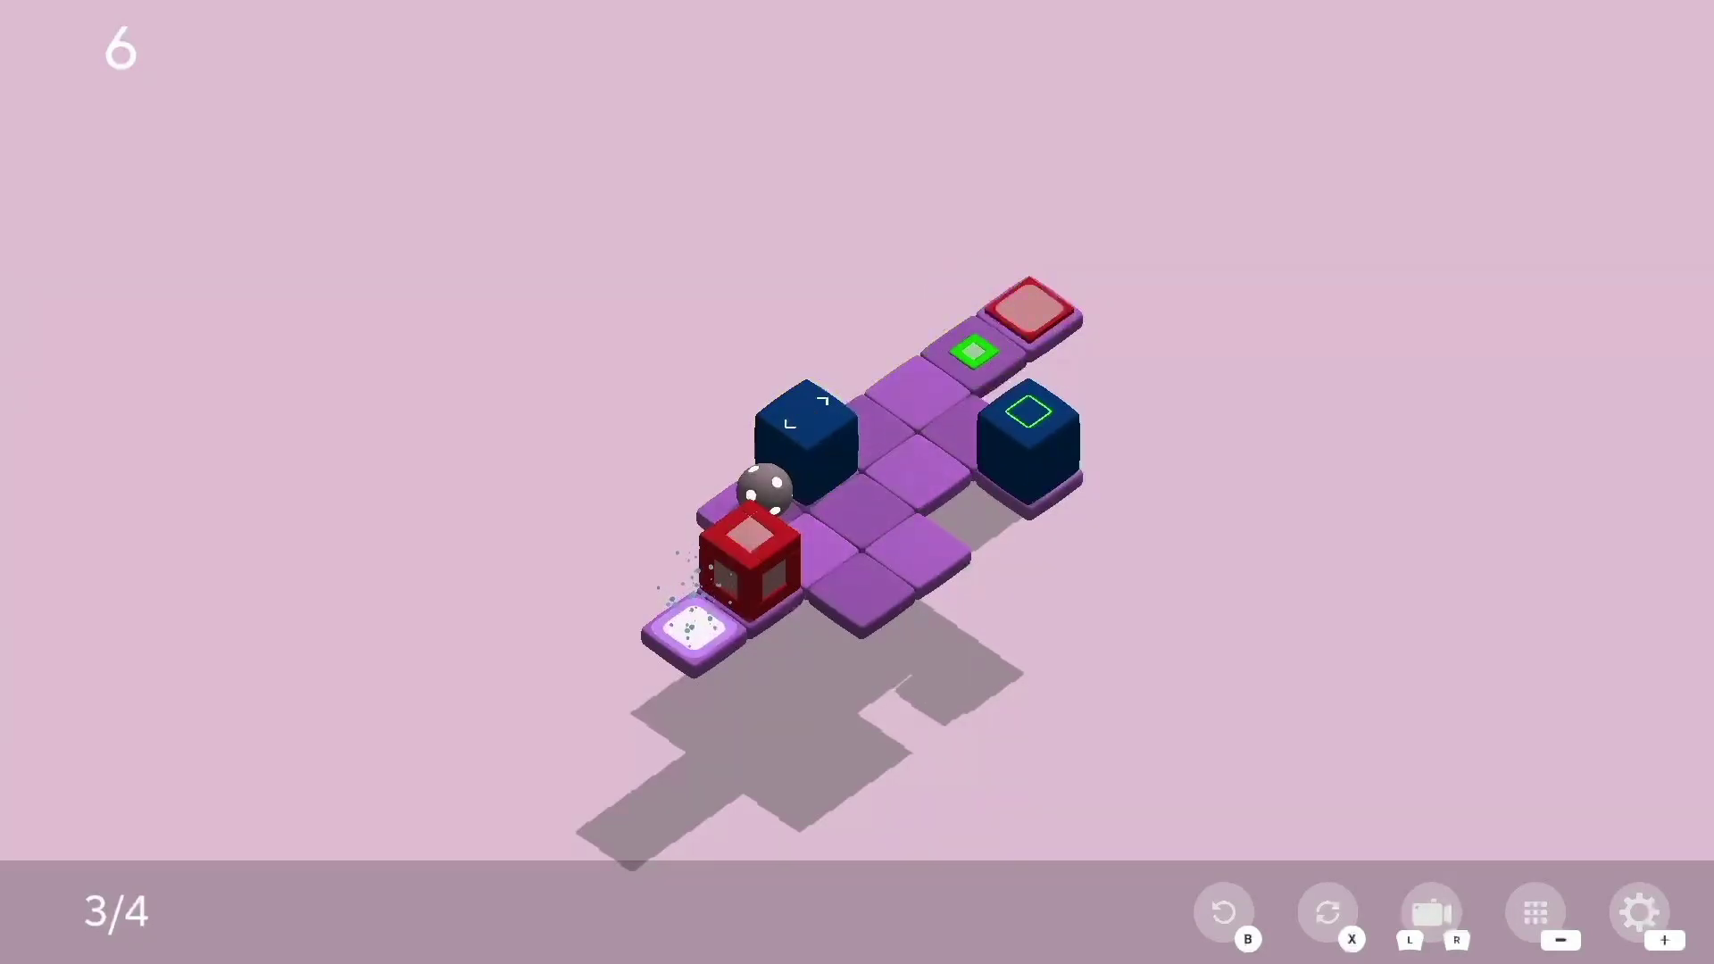
key(Up)
key(Up)
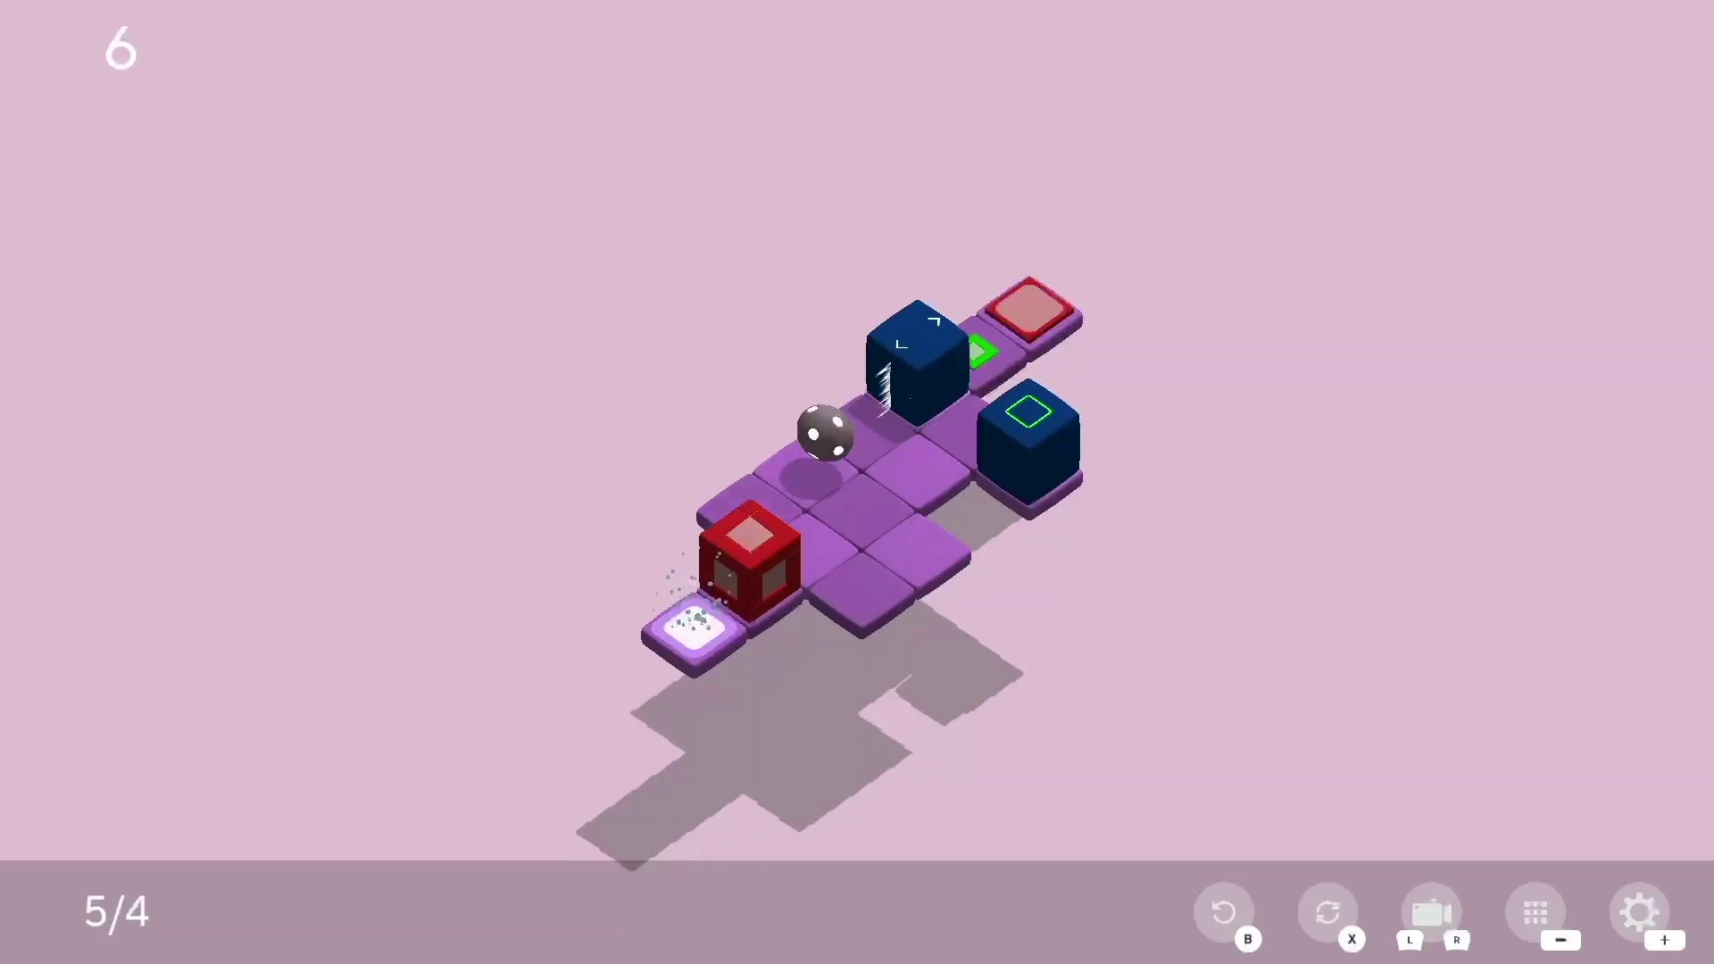